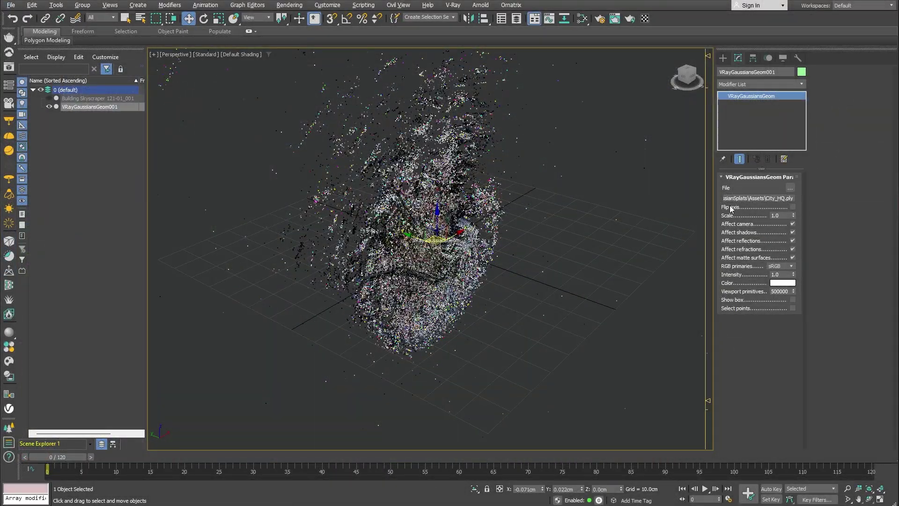
Step: Enable the Flip axis option on the VRayGaussiansGeom object that holds the City_HQ.ply splat
left_click(793, 207)
middle_click_drag(469, 289, 442, 253)
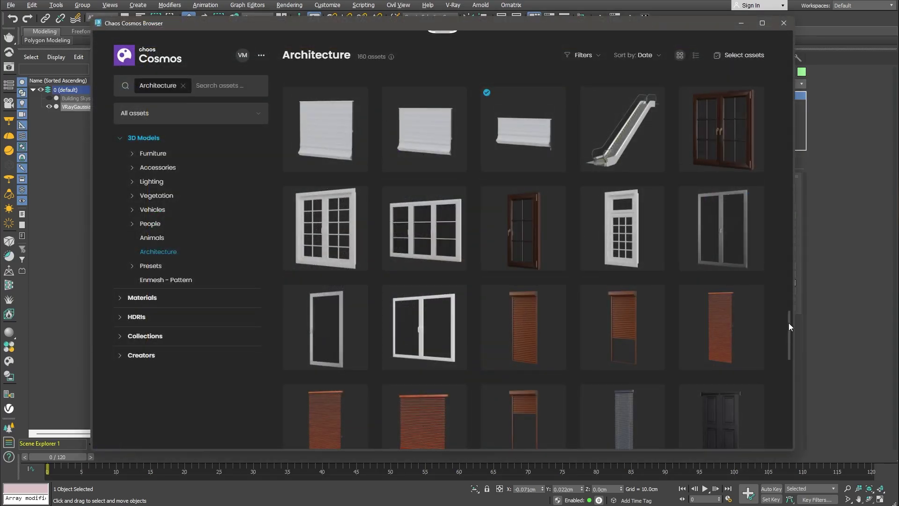
Step: Import the Building Skyscraper 121-01 model from the Architecture category of Chaos Cosmos
left_click_drag(789, 322, 787, 372)
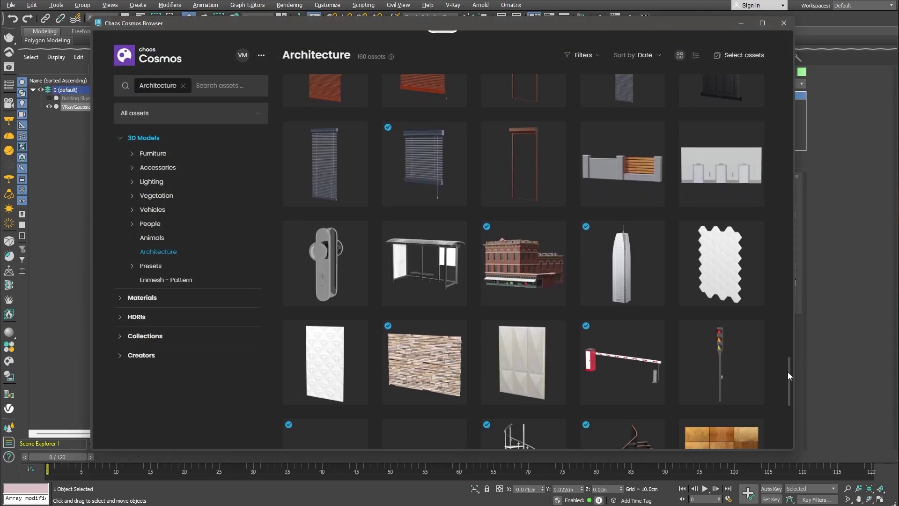
left_click(631, 267)
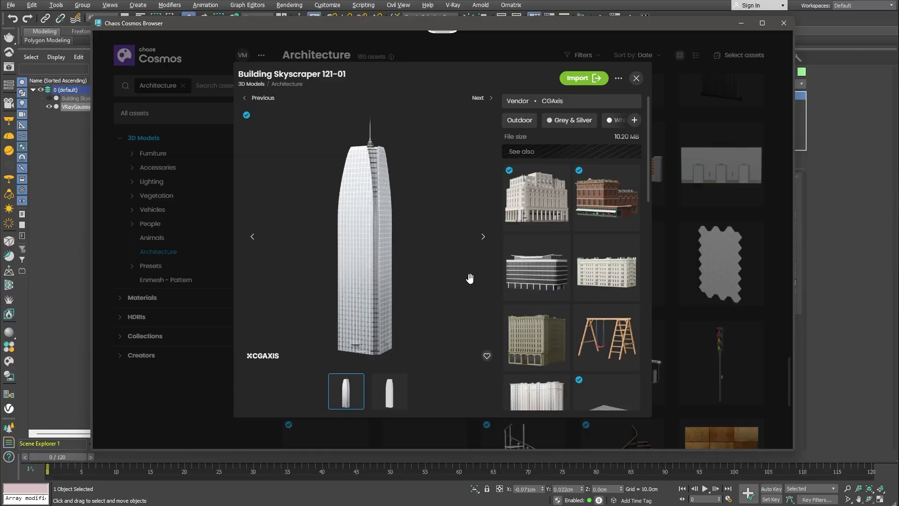
left_click(577, 78)
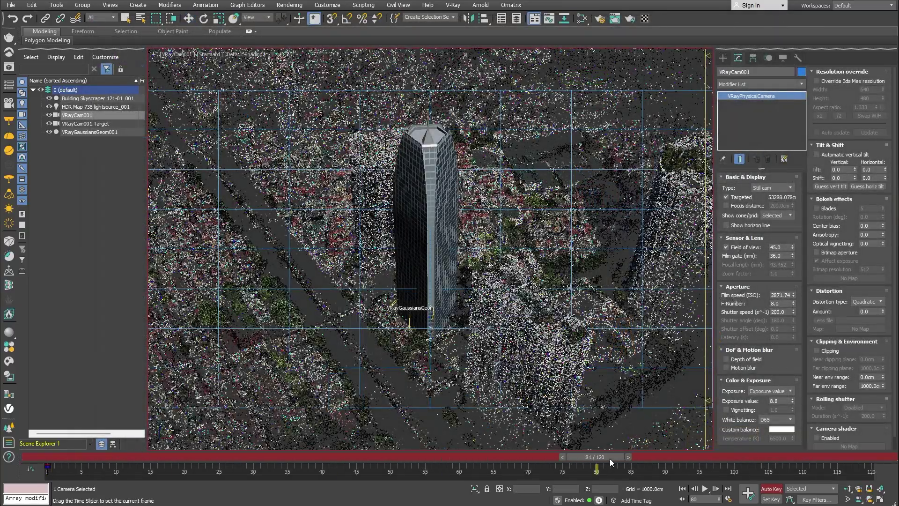
Step: Animate VRayCam001 around the skyscraper by panning and orbiting the camera at frame 120 with Auto Key on
middle_click_drag(433, 255, 454, 267)
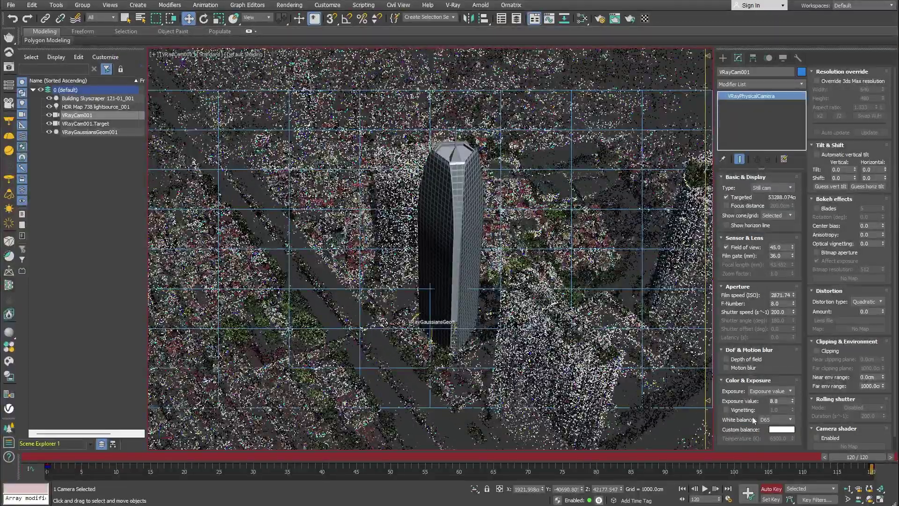
left_click(869, 498)
left_click_drag(537, 281, 602, 381)
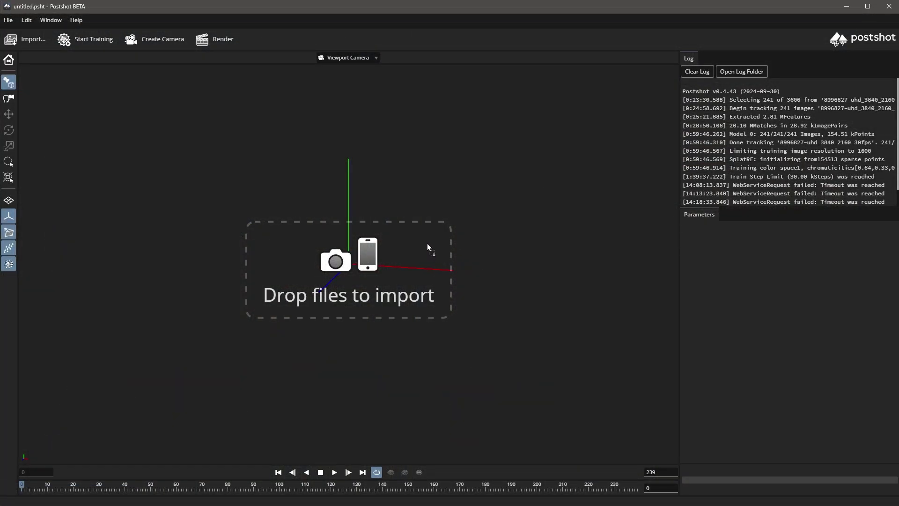
Step: In Postshot, import the captured 8996827 city video for training, with Use Best Images selection and the Splat MCMC profile
left_click_drag(425, 243, 424, 244)
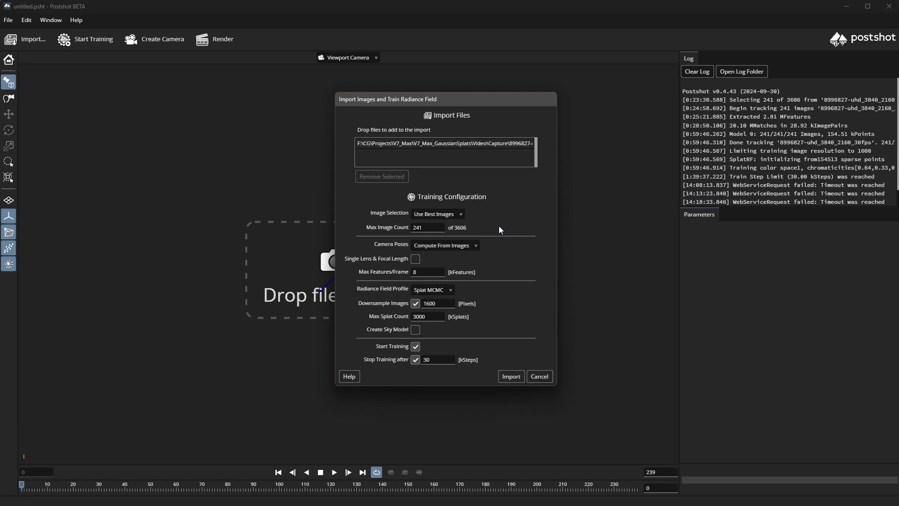
left_click(443, 212)
left_click(443, 212)
left_click(510, 377)
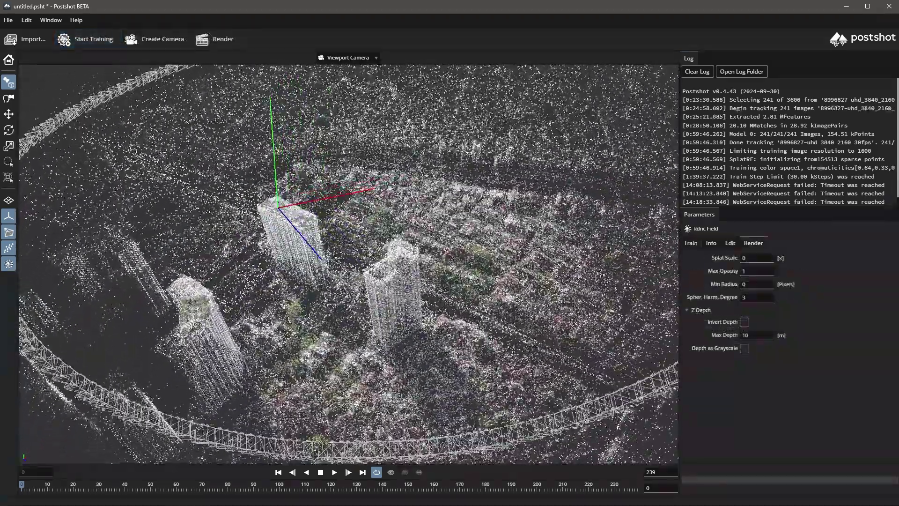
Step: Set the radiance field's render Splat Scale to 0.97 so the city displays as full splats
left_click_drag(429, 356, 429, 374)
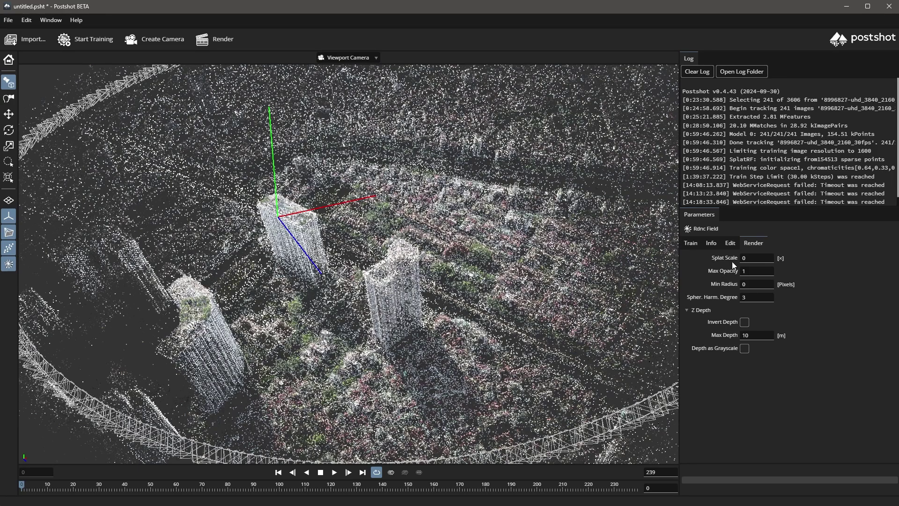
left_click_drag(750, 258, 796, 267)
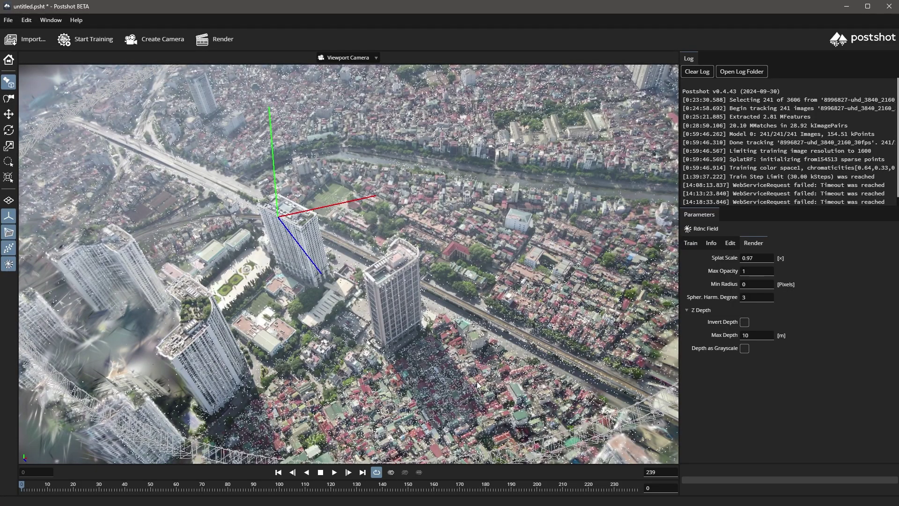
left_click_drag(477, 385, 475, 266)
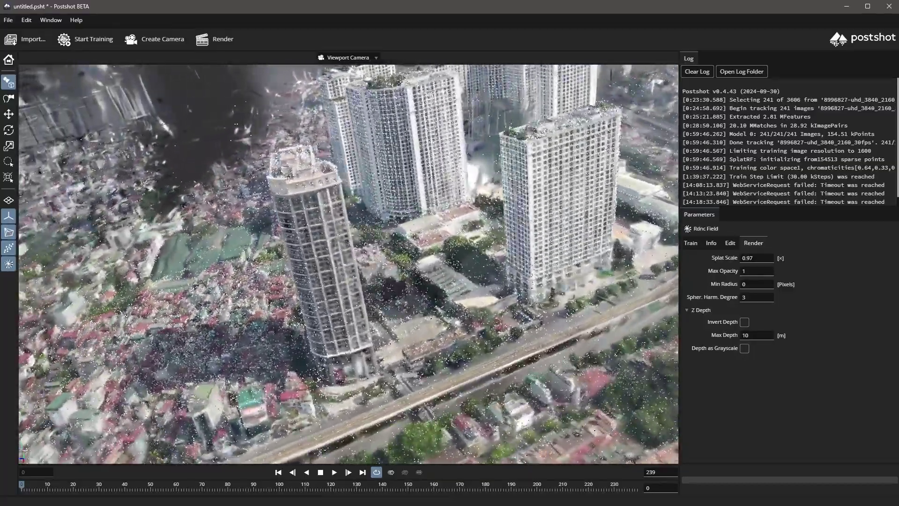
left_click_drag(459, 314, 448, 303)
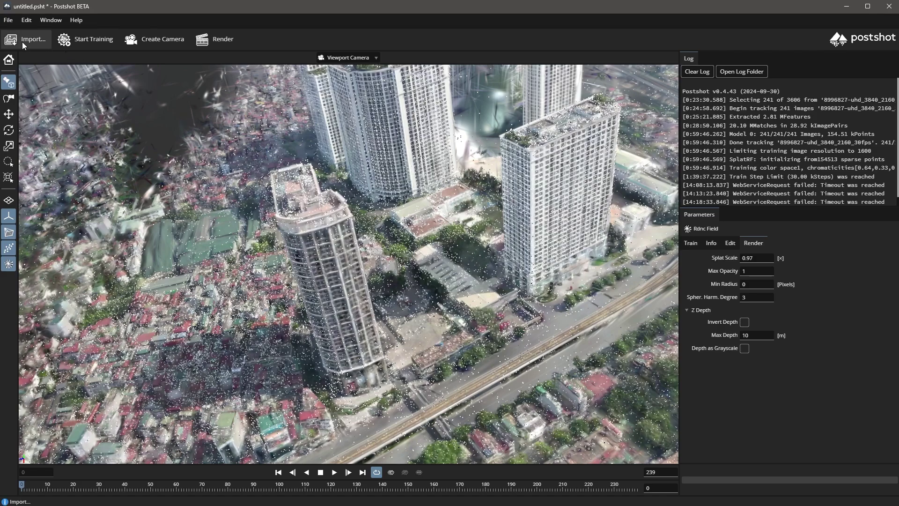
Step: Export the trained splat model as a PLY file named City_HQ
left_click(9, 21)
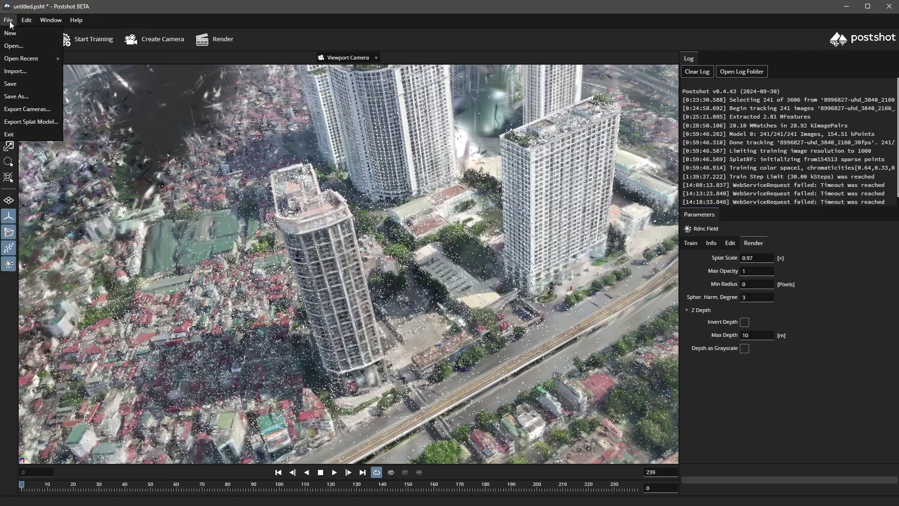
left_click(35, 123)
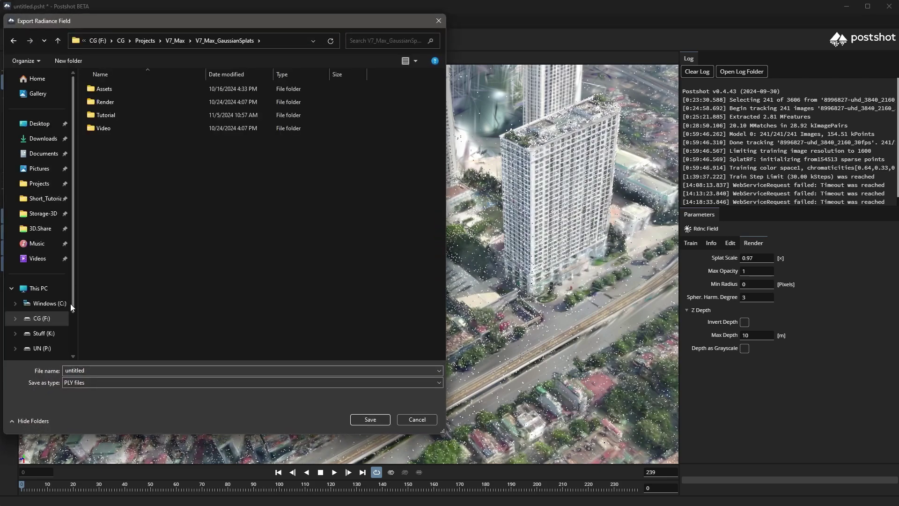
type("City.ply")
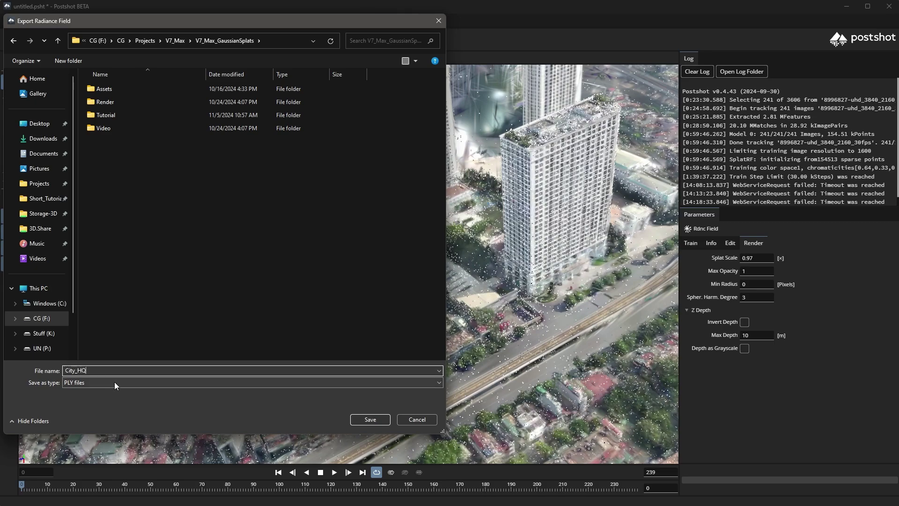
left_click(370, 419)
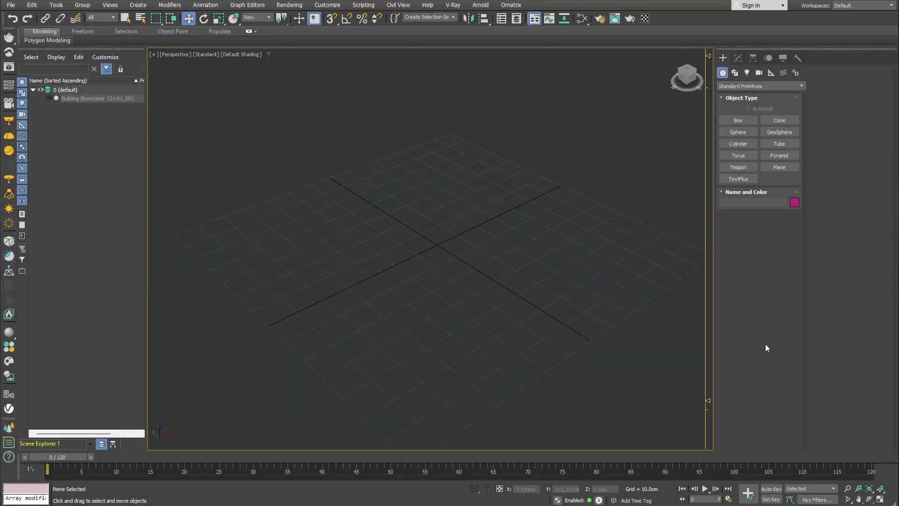
Step: Switch to 3ds Max and create a V-Ray Gaussians geometry object at the centre of the grid
left_click(765, 84)
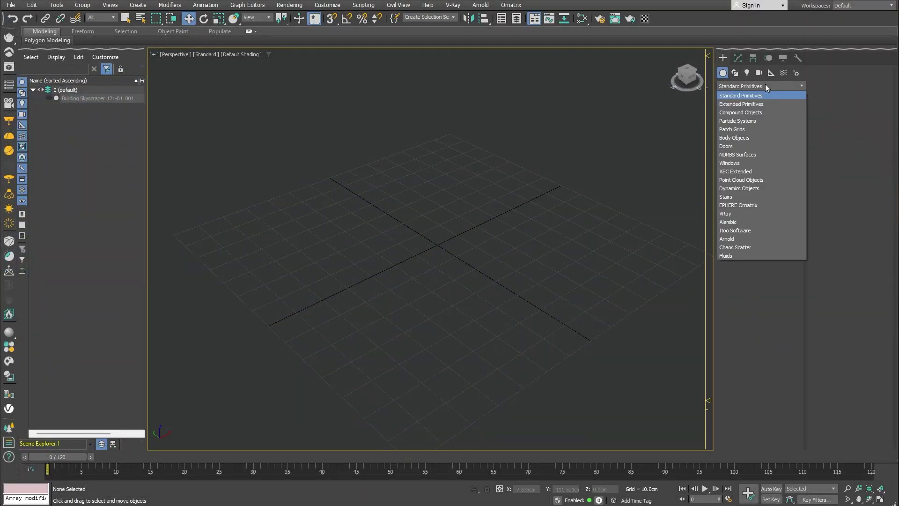
left_click(738, 213)
left_click(779, 132)
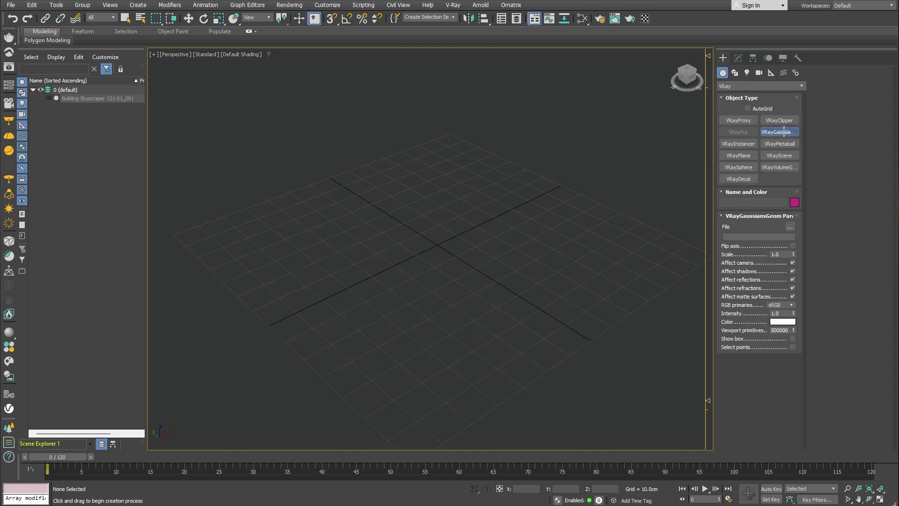
left_click(438, 246)
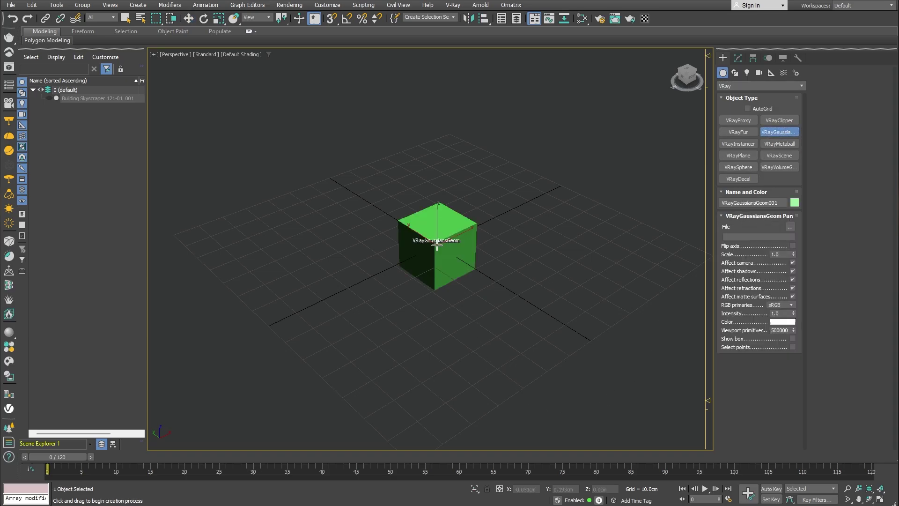
right_click(487, 304)
Step: Load the City_HQ PLY file from the Assets folder into the new Gaussians object
left_click(738, 58)
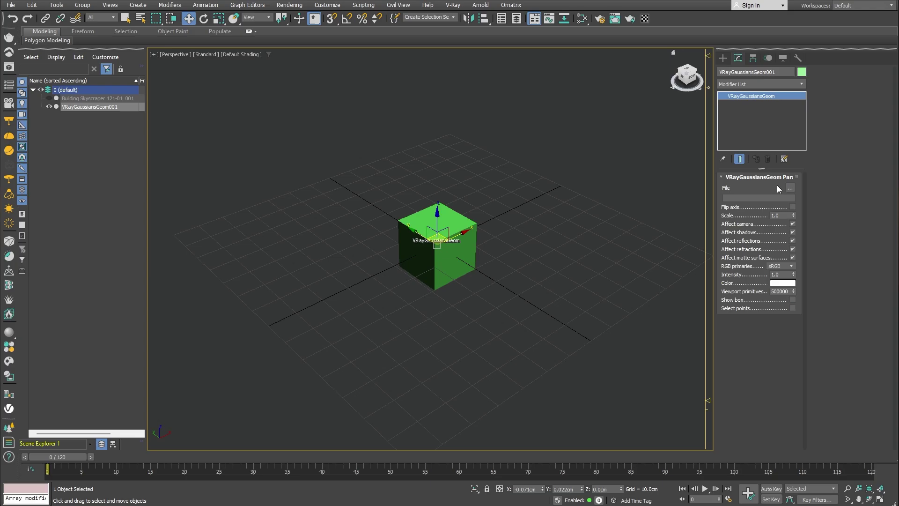
left_click(790, 188)
left_click(203, 98)
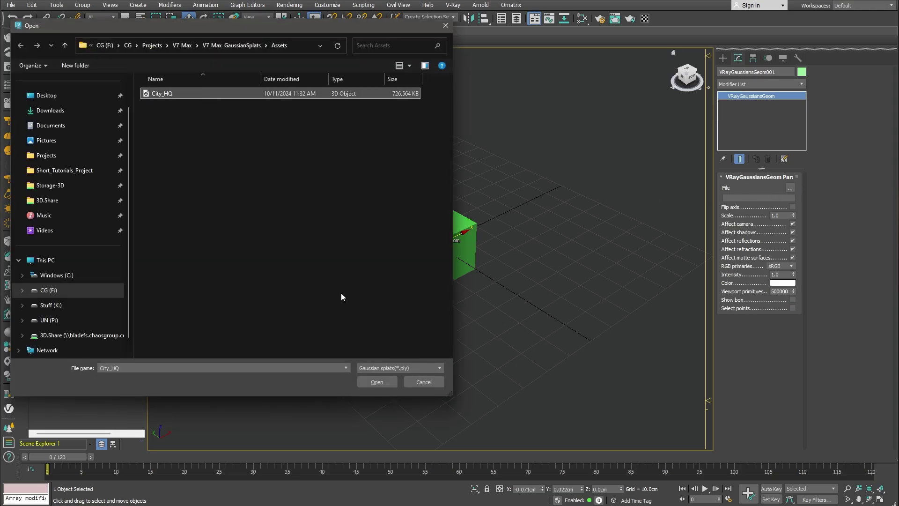
left_click(379, 382)
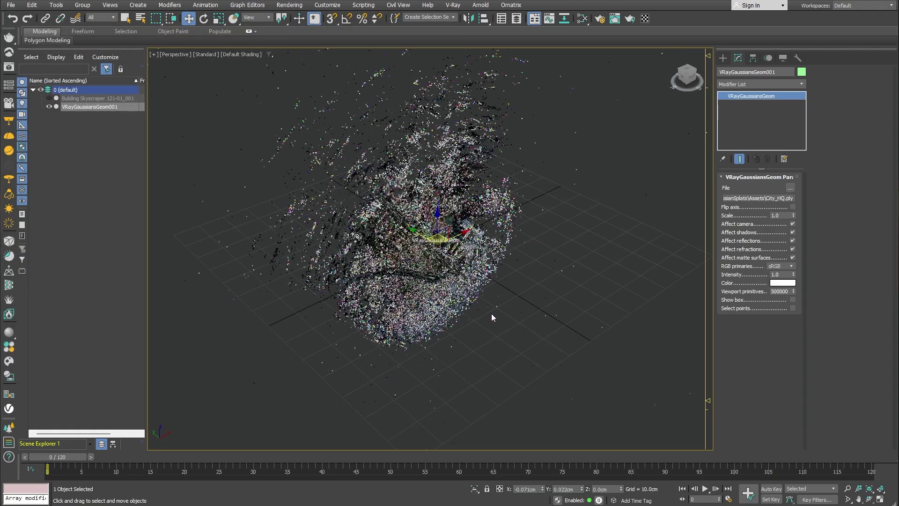
Step: Turn on Flip axis for the loaded city splat so that it lies flat on the grid
mouse_move(467, 302)
middle_mouse_down("alt")
mouse_move(519, 295)
mouse_move(491, 308)
mouse_move(468, 293)
middle_mouse_up("alt")
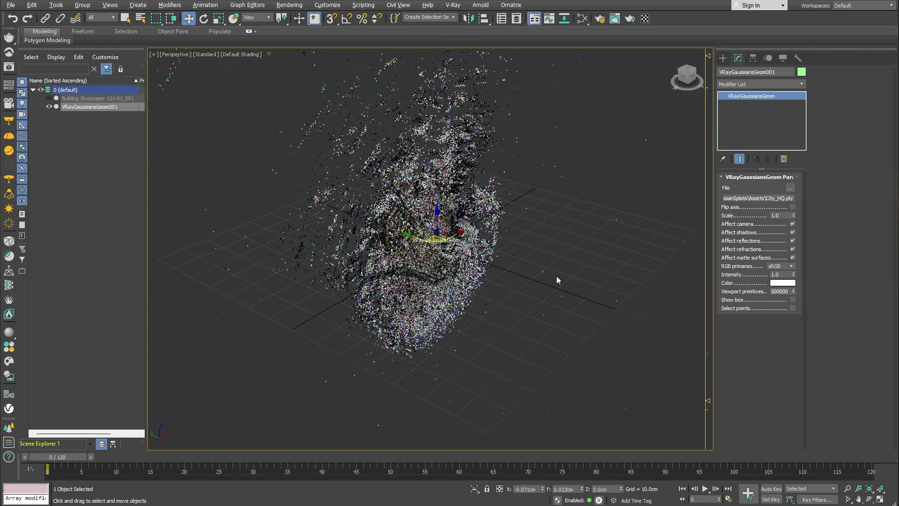
left_click(793, 207)
mouse_move(475, 296)
middle_mouse_down("alt")
mouse_move(484, 297)
mouse_move(477, 306)
middle_mouse_up("alt")
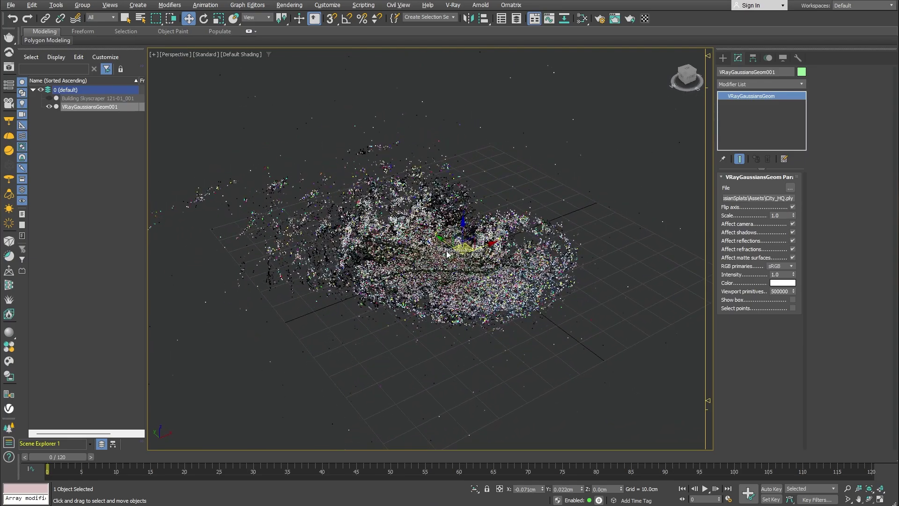
scroll(447, 254, "up", 5)
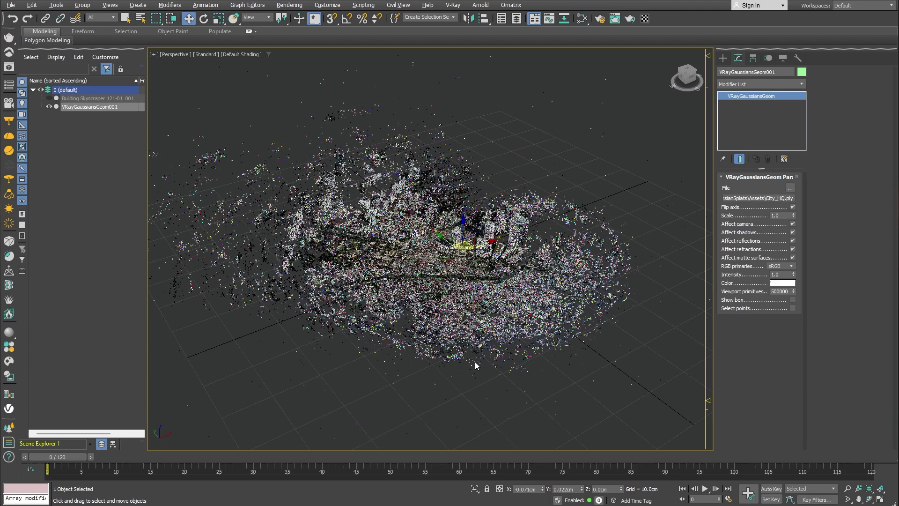
Step: Find the Building Skyscraper 121-01 model in the Chaos Cosmos architecture assets and import it into the scene
left_click(9, 362)
left_click_drag(789, 330, 788, 371)
left_click(627, 265)
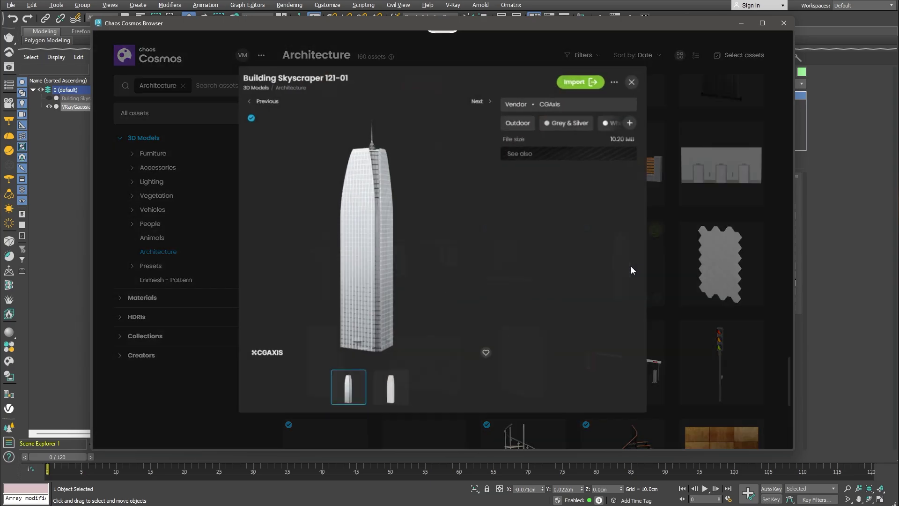
left_click(572, 79)
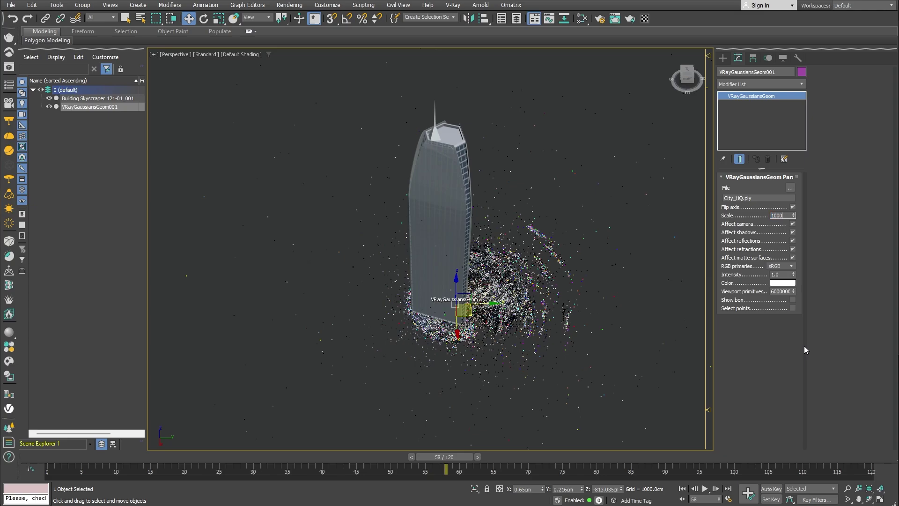
Step: Scale the city splat to match the skyscraper, trying a Scale of 1000 and settling on 3000
key("Return")
type("3")
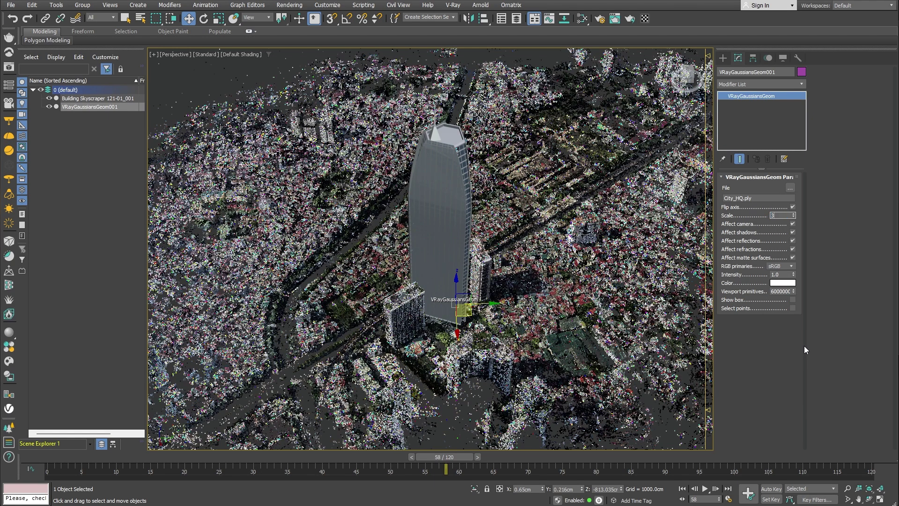
key("Return")
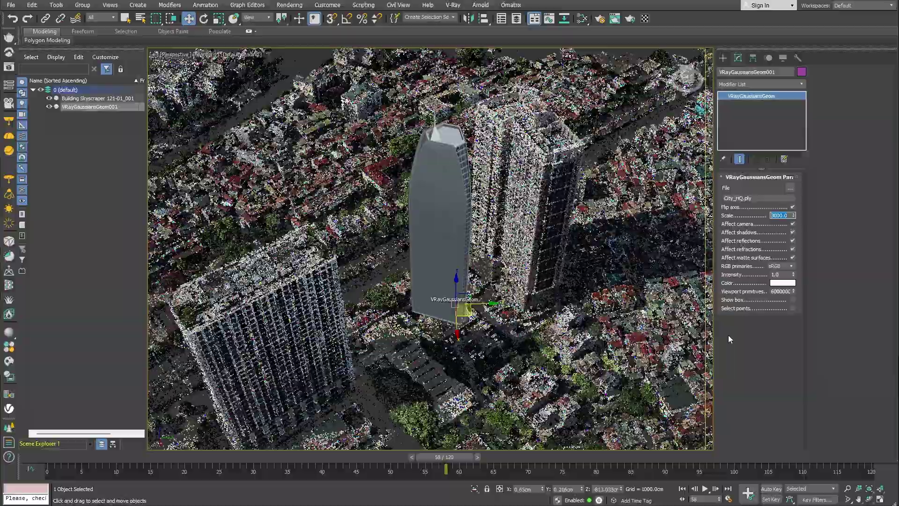
Step: Select the skyscraper and start V-Ray Viewport IPR rendering in the Perspective viewport
left_click(417, 287)
middle_click_drag(457, 340, 510, 359, "alt")
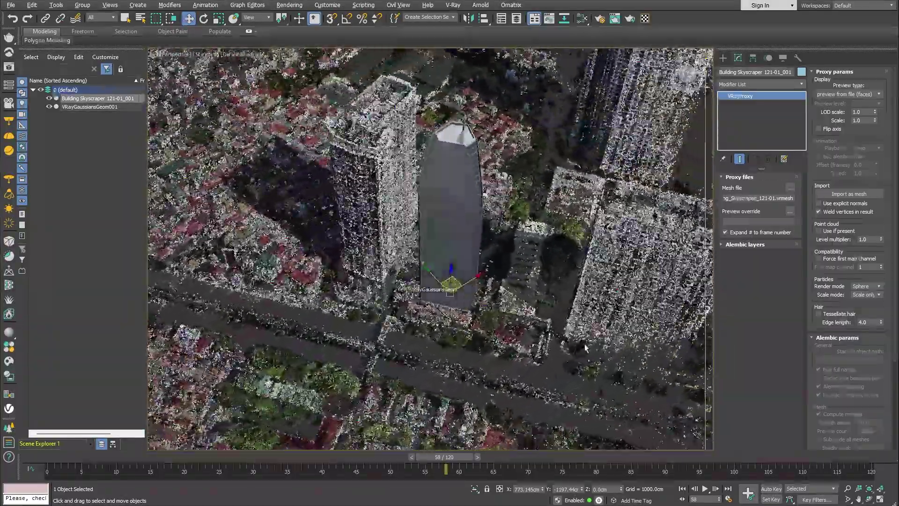
middle_click_drag(585, 348, 485, 300, "alt")
scroll(485, 299, "down", 4)
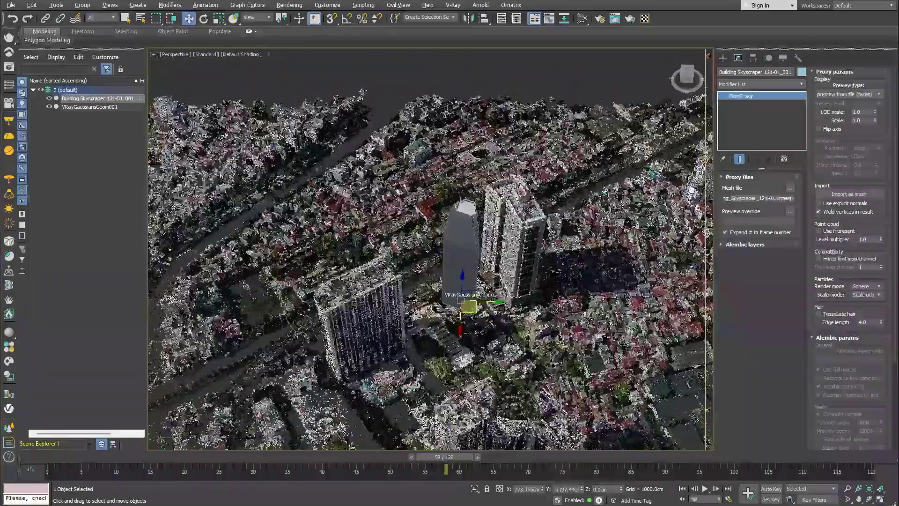
scroll(498, 300, "down", 2)
scroll(498, 300, "up", 1)
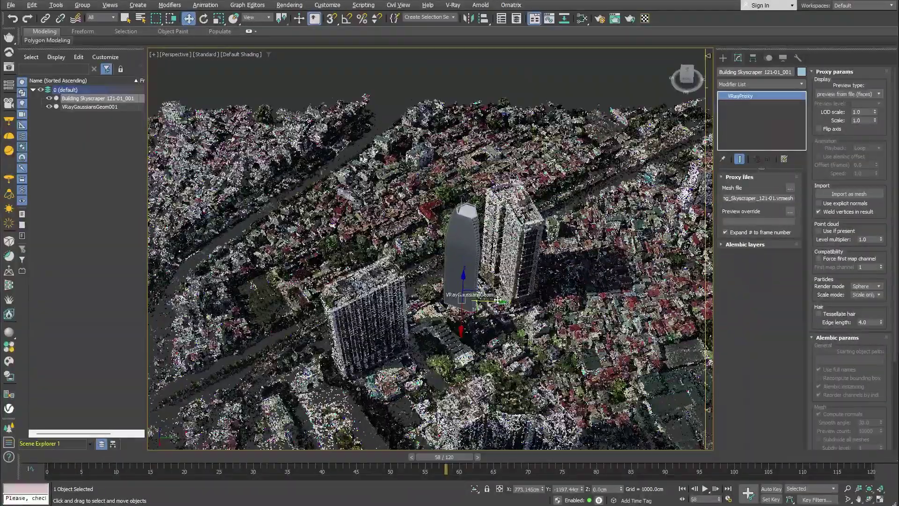
left_click(210, 55)
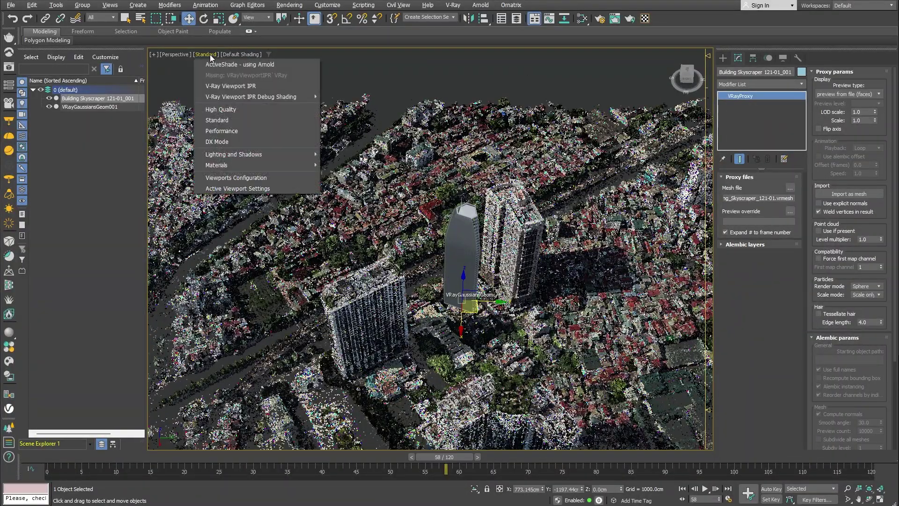
left_click(220, 86)
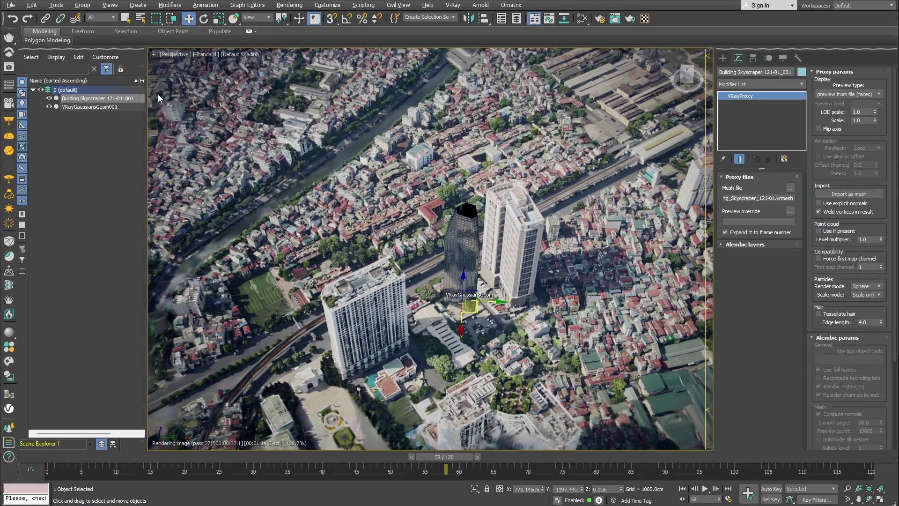
Step: Try an Intensity of 2.0 on the city splat and set it back to 1.0
left_click(107, 107)
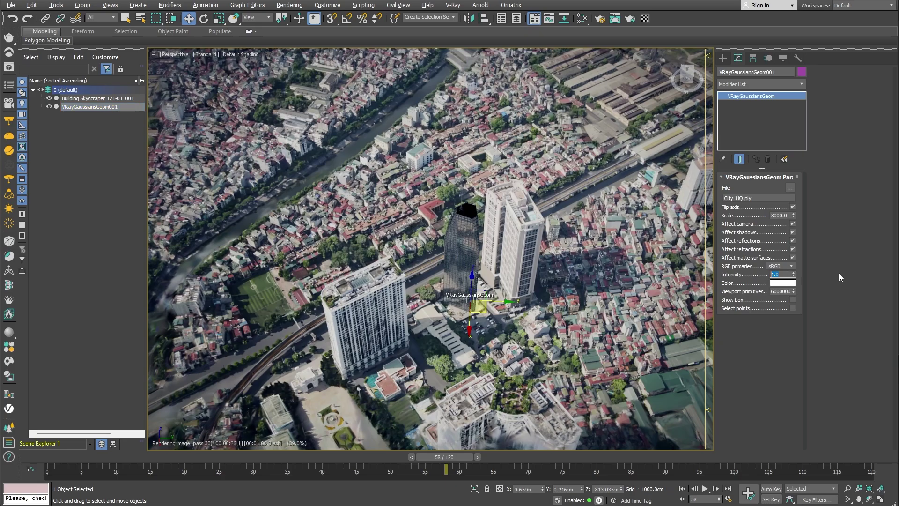
type("2")
key("Return")
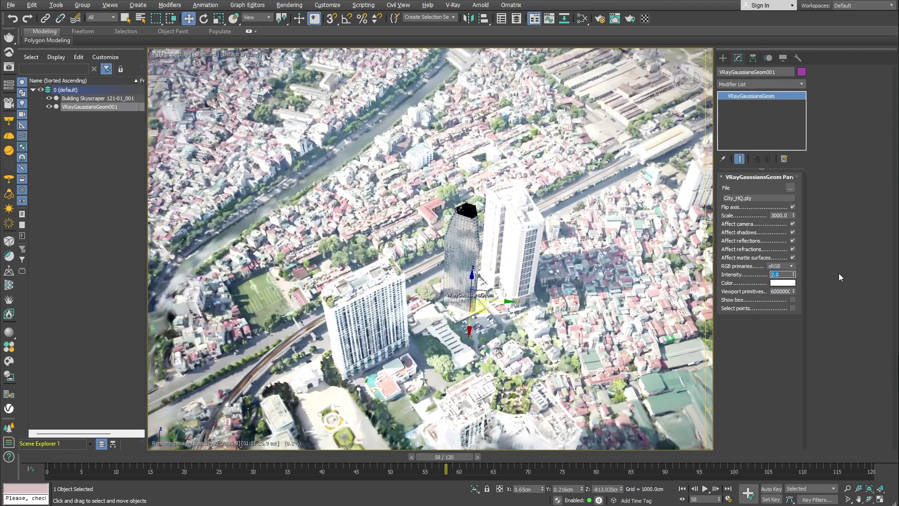
type("1")
key("Return")
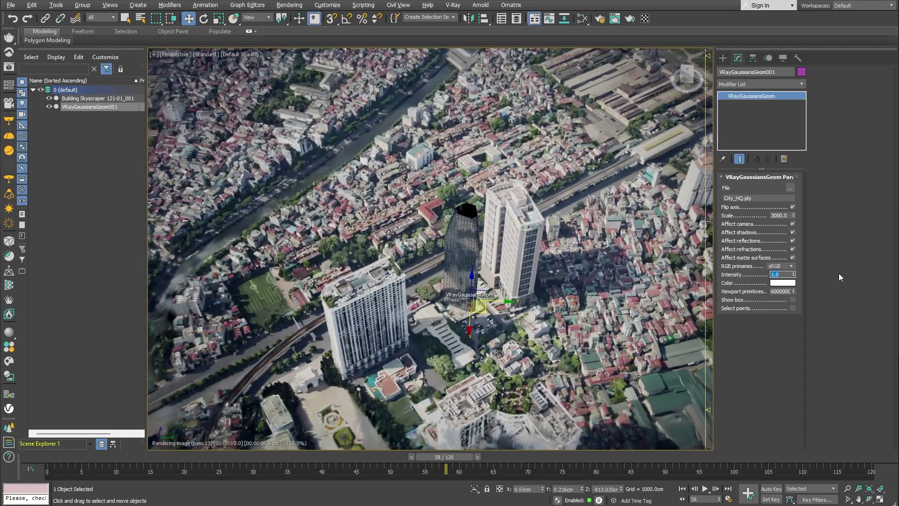
Step: Create a V-Ray Sun aimed at the base of the skyscraper and raise it to a height of about 8361 cm
scroll(439, 300, "up", 3)
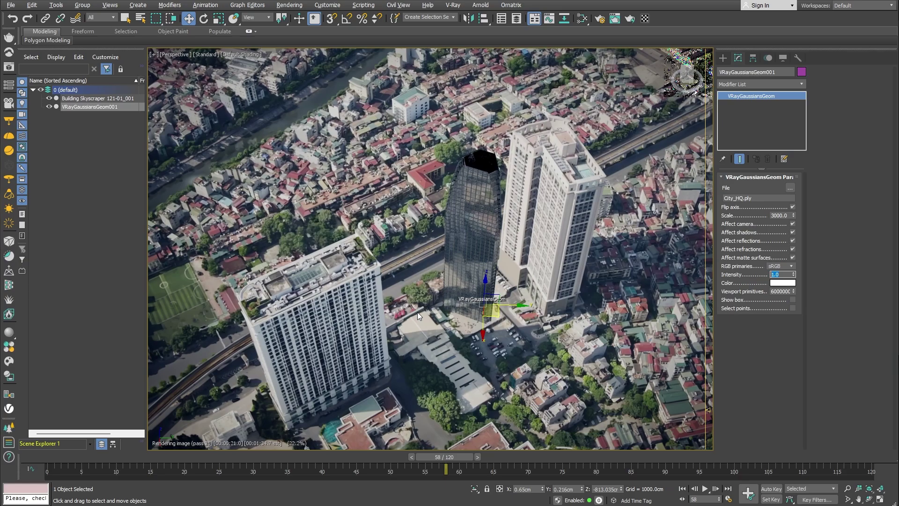
scroll(417, 312, "down", 3)
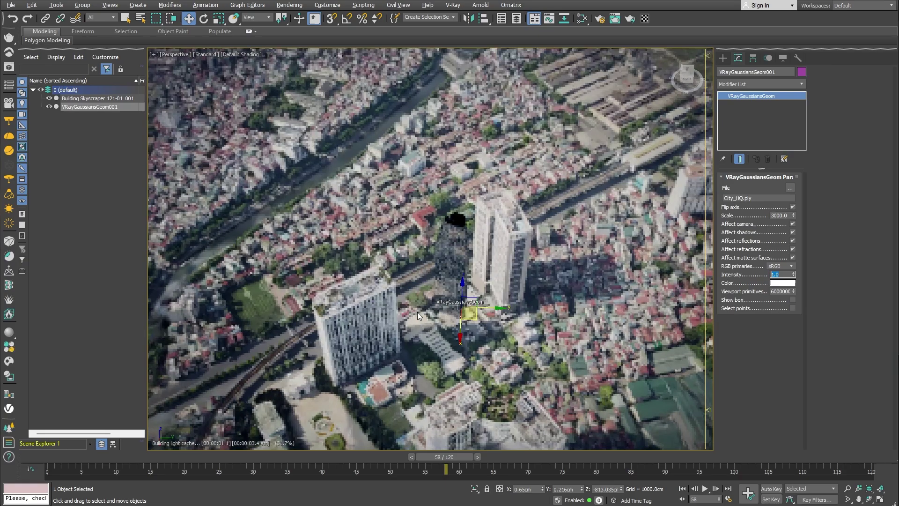
left_click(8, 208)
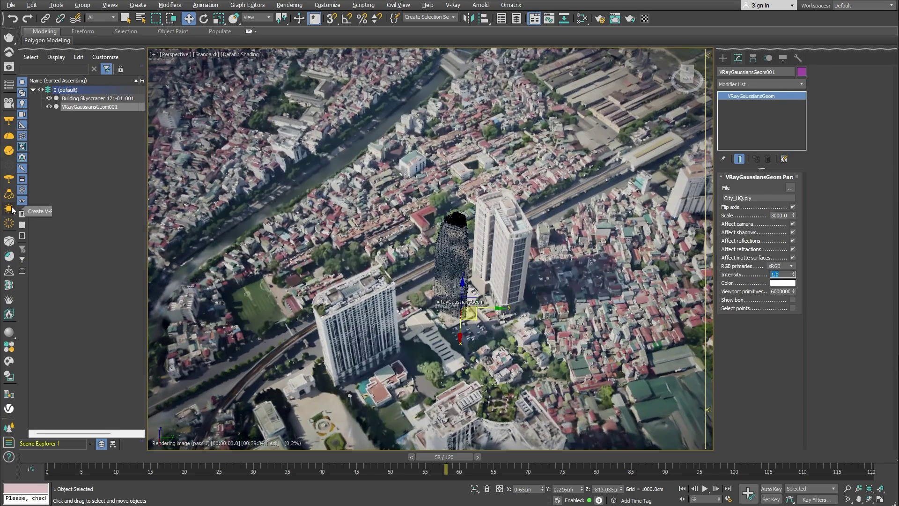
left_click_drag(226, 260, 477, 288)
left_click(476, 285)
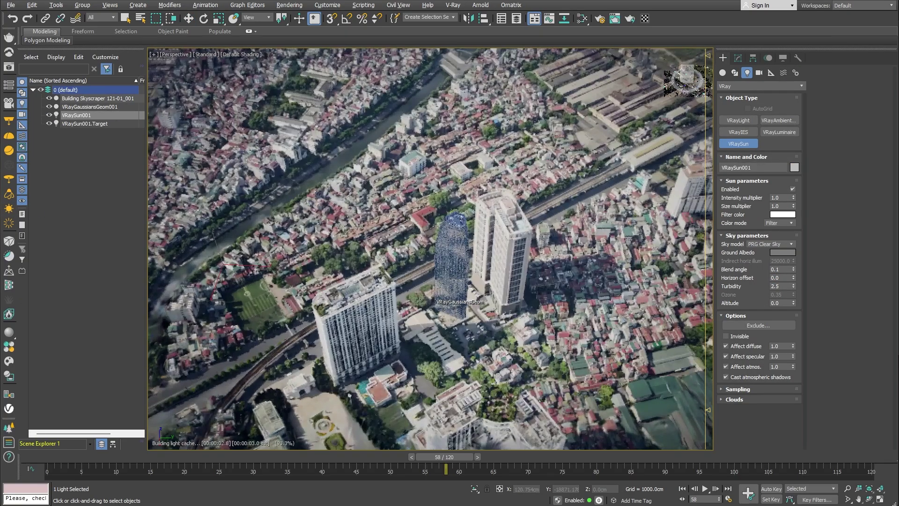
key("w")
left_click_drag(214, 237, 249, 228)
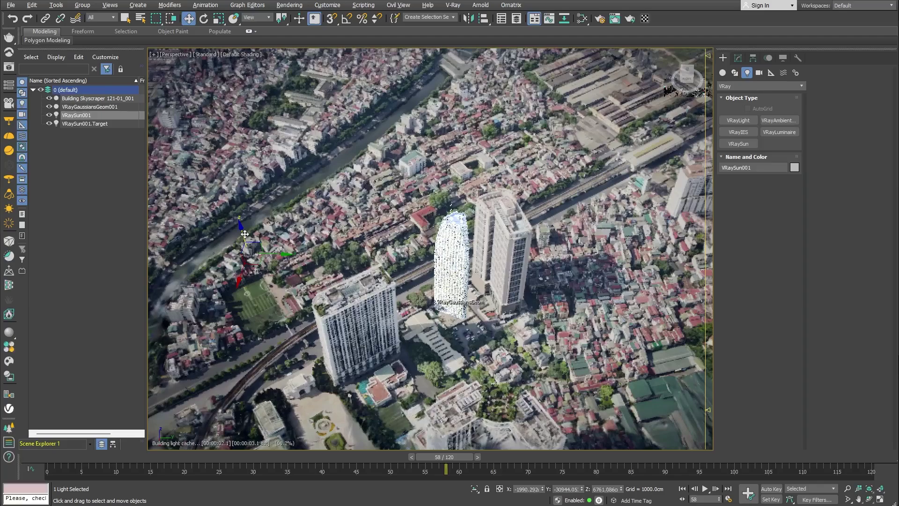
Step: Create a V-Ray camera from a closer view of the skyscraper, and stop the viewport IPR rendering
scroll(442, 247, "up", 3)
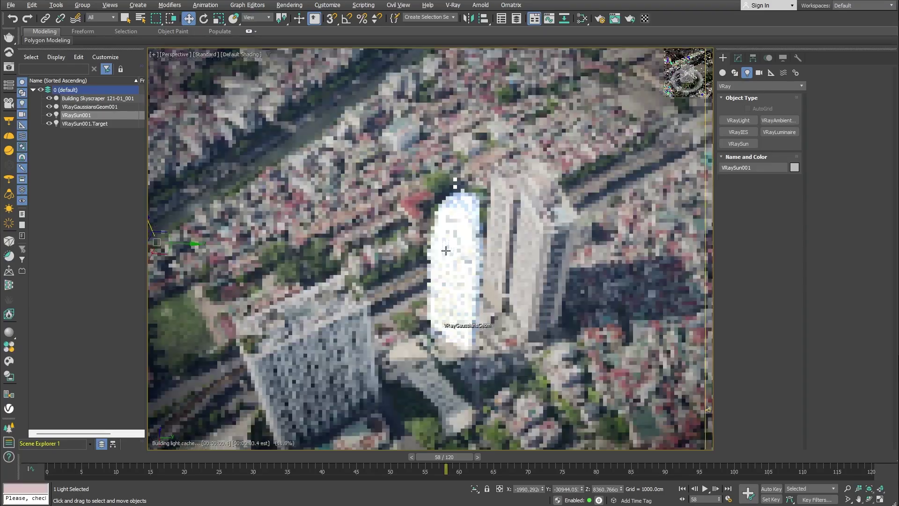
left_click(9, 103)
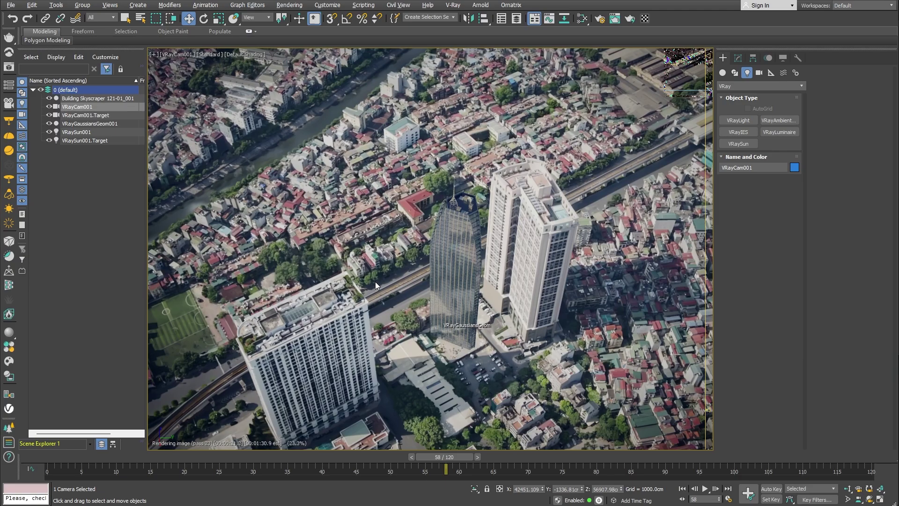
left_click(207, 55)
left_click(226, 86)
left_click(117, 243)
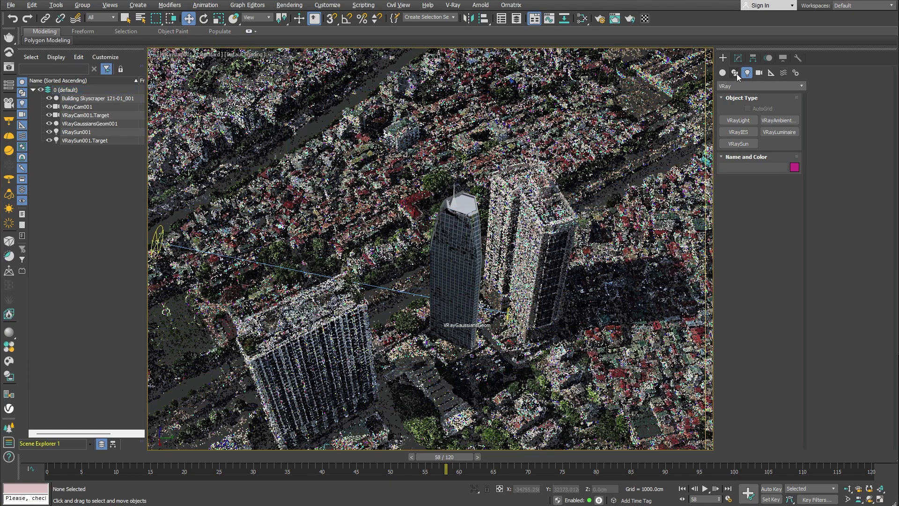
Step: Draw a large ground plane under the skyscraper and the neighbouring towers, and clone it upward
left_click(723, 72)
left_click(779, 167)
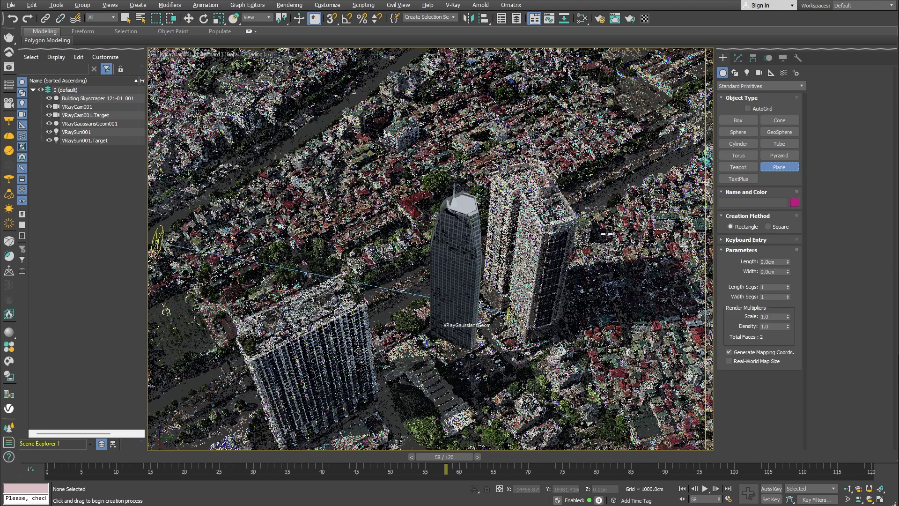
left_click_drag(326, 257, 670, 470)
key("w")
mouse_move(489, 361)
left_mouse_down()
mouse_move(517, 337)
mouse_move(521, 309)
mouse_move(517, 318)
mouse_move(534, 315)
left_mouse_up()
left_click(461, 293)
Step: Rotate the cloned plane upright with angle snapping and scale it down to about 40 percent
key("e")
key("a")
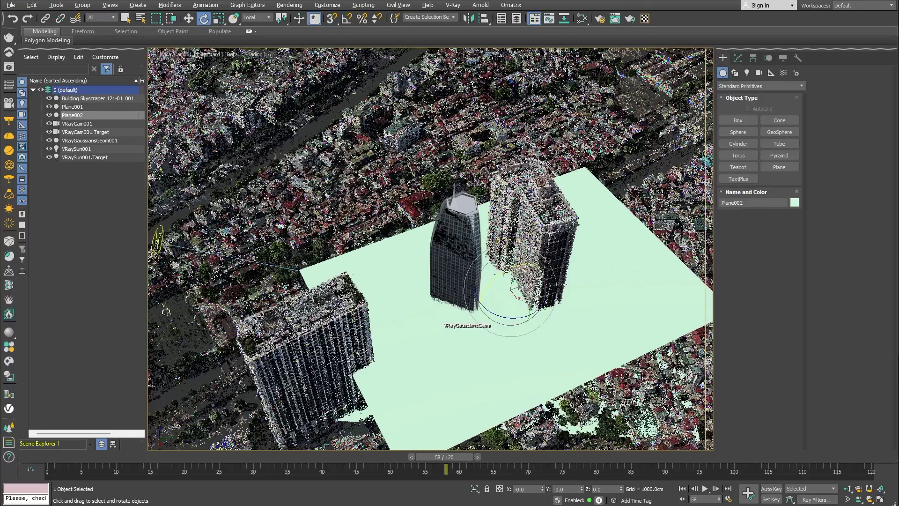
left_click_drag(497, 272, 513, 360)
key("w")
key("r")
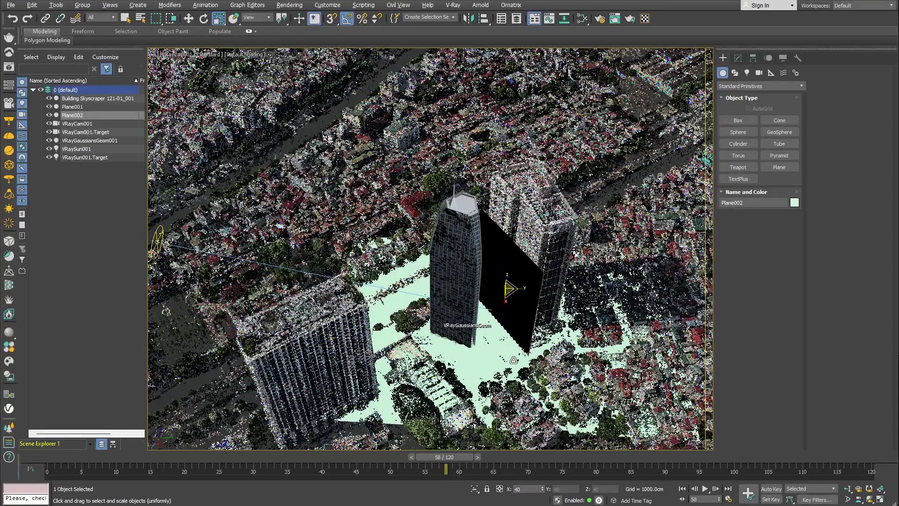
Step: Move and resize the upright plane so that it covers the neighbouring tower's facade facing the skyscraper
key("w")
left_click_drag(509, 268, 518, 249)
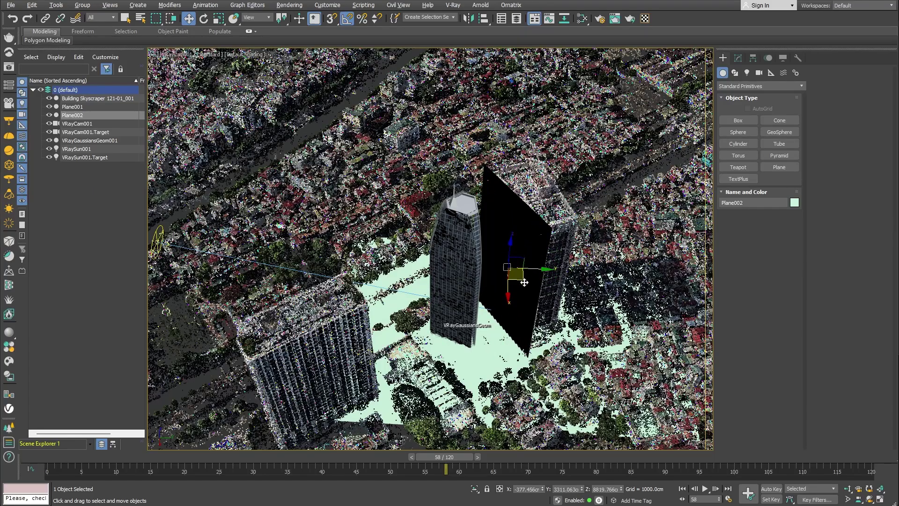
left_click_drag(524, 281, 516, 273)
key("r")
key("w")
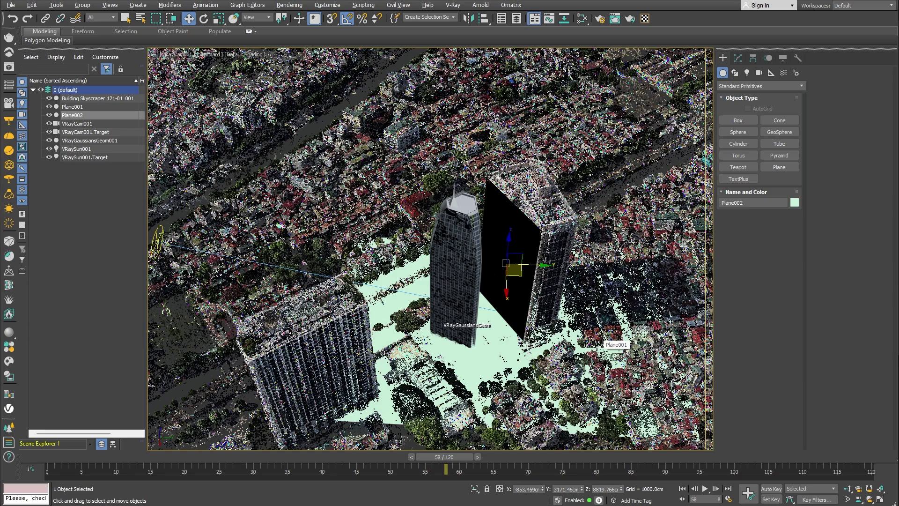
Step: Select the ground plane and the upright plane and turn both into V-Ray shadow catchers
key("q")
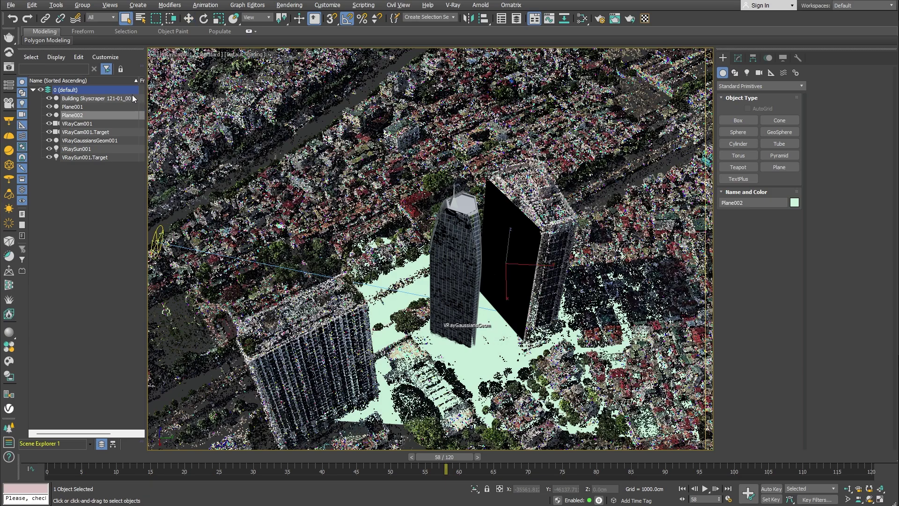
left_click(80, 107, "ctrl")
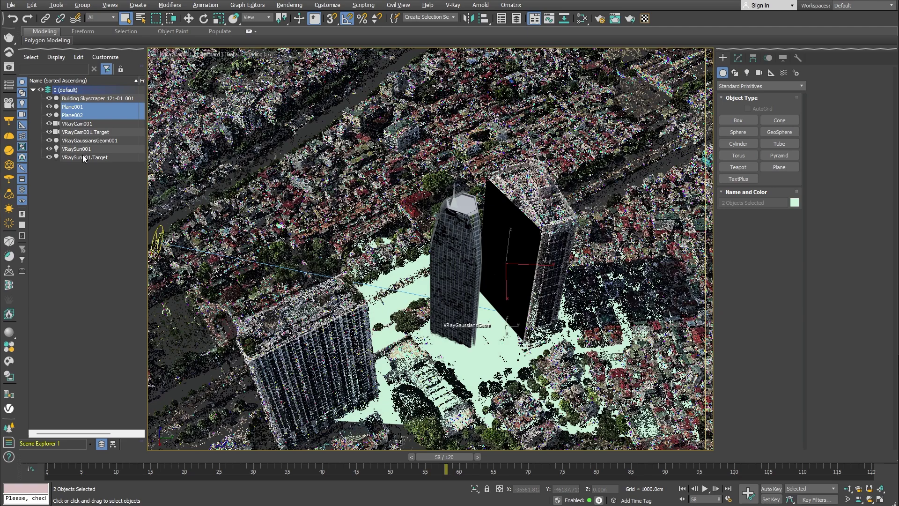
left_click(13, 381)
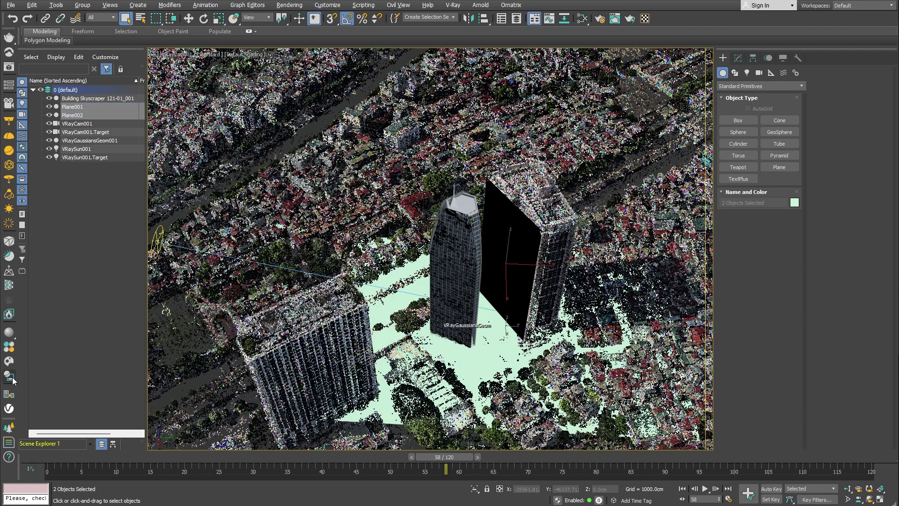
left_click(90, 257)
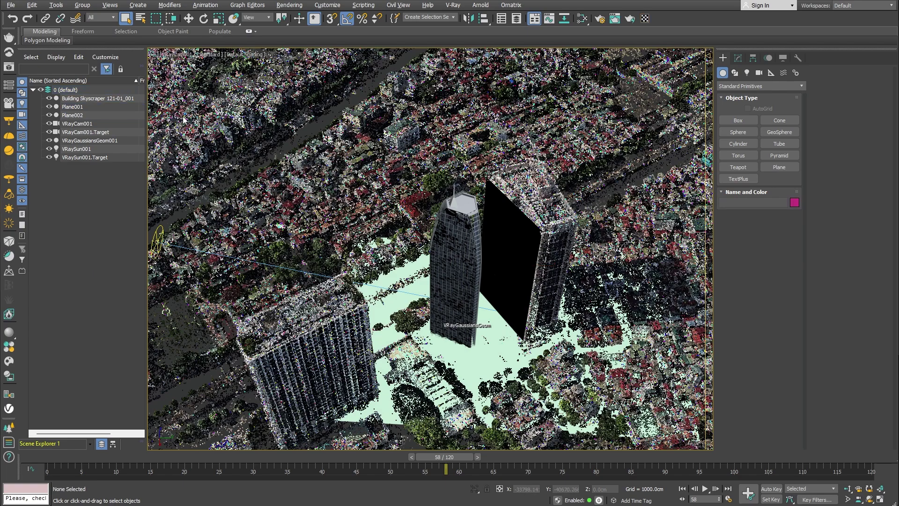
Step: Restart viewport IPR in the camera view and move the V-Ray Sun sideways to redirect the skyscraper's shadow
left_click(204, 55)
left_click(223, 88)
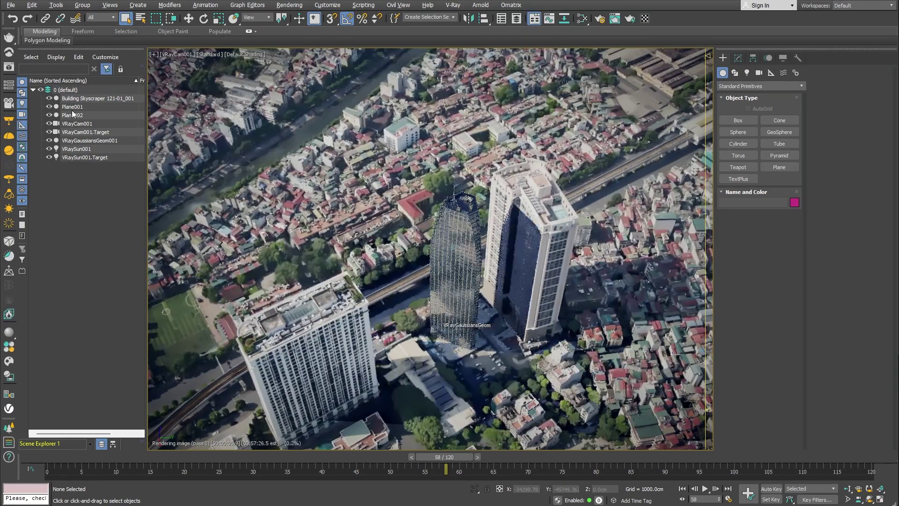
left_click(93, 149)
key("w")
left_click_drag(184, 242, 166, 312)
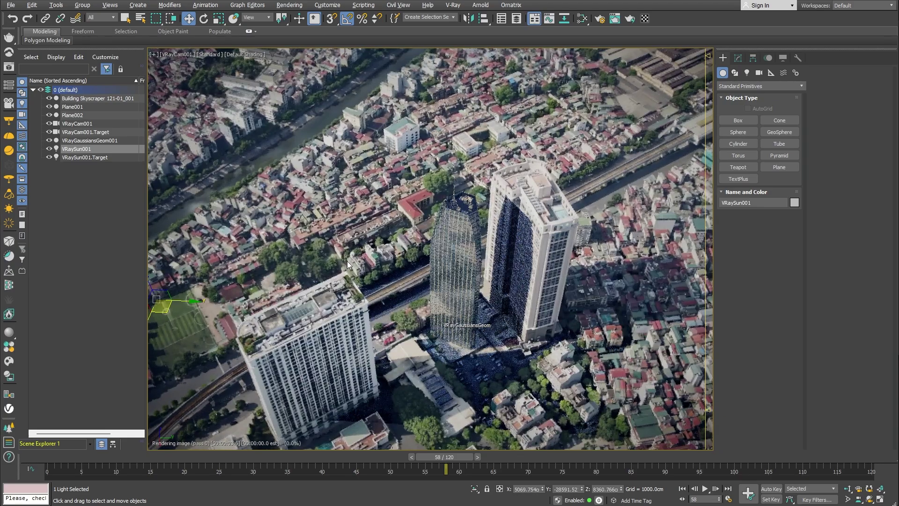
Step: Check the ground plane and raise the upright shadow-catcher plane along the neighbouring tower's facade
left_click(75, 107)
left_click(73, 115)
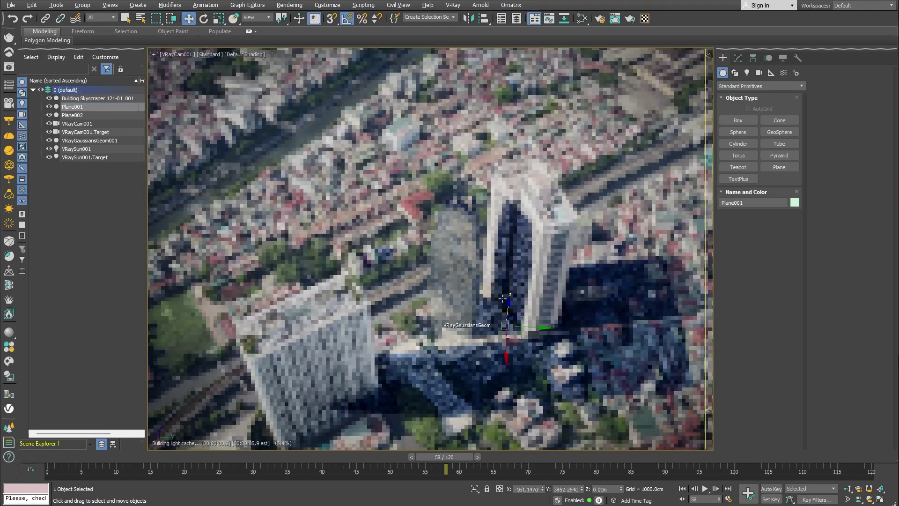
key("q")
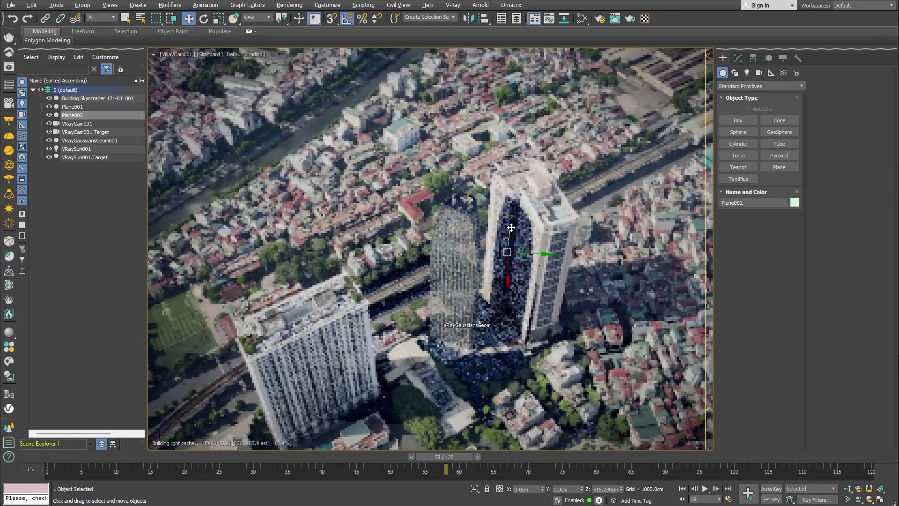
left_click(99, 273)
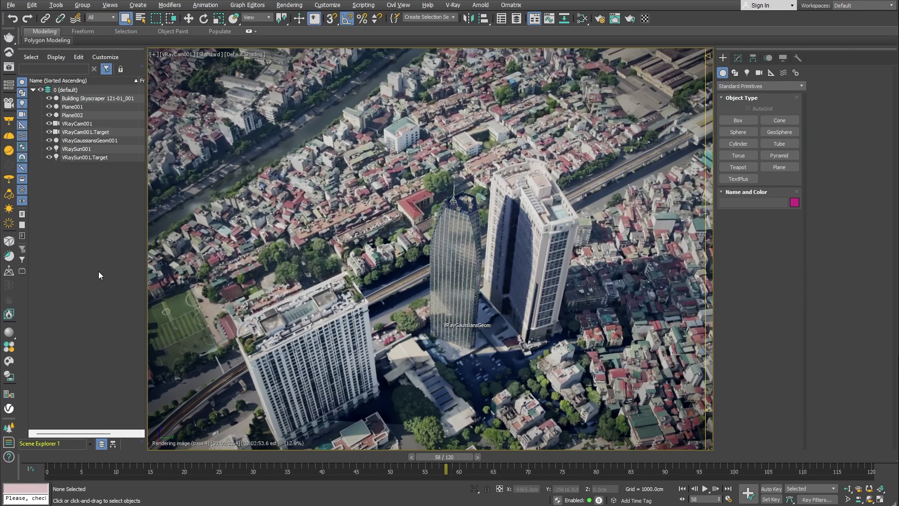
Step: Animate the V-Ray camera with Auto Key from frame 0 to an orbited view at frame 120
key("Home")
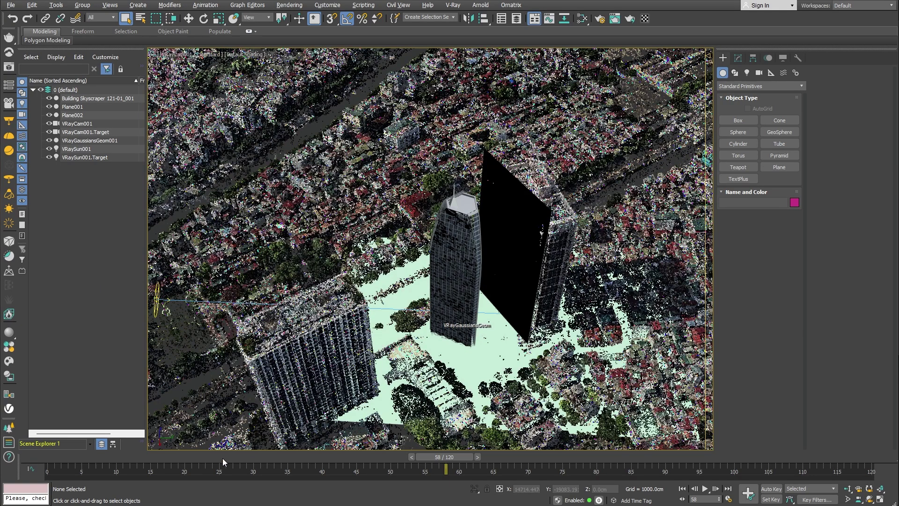
left_click(77, 123)
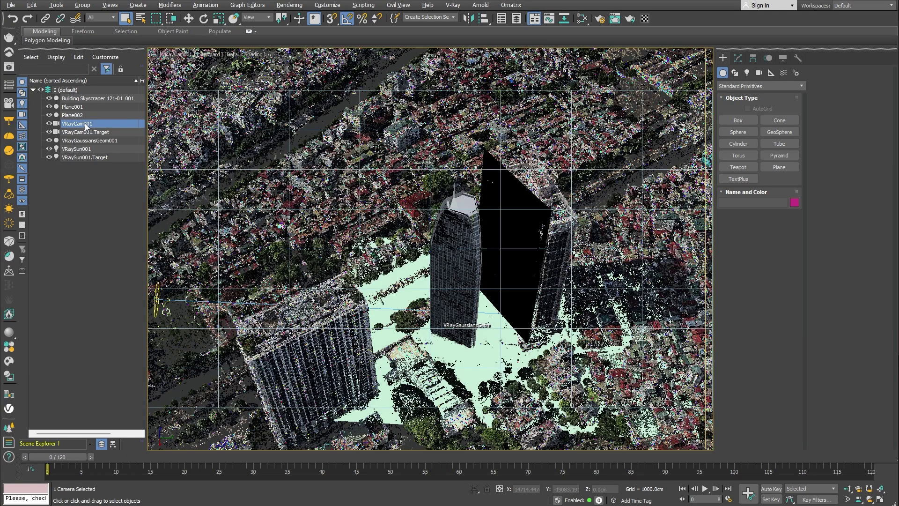
left_click(770, 489)
key("End")
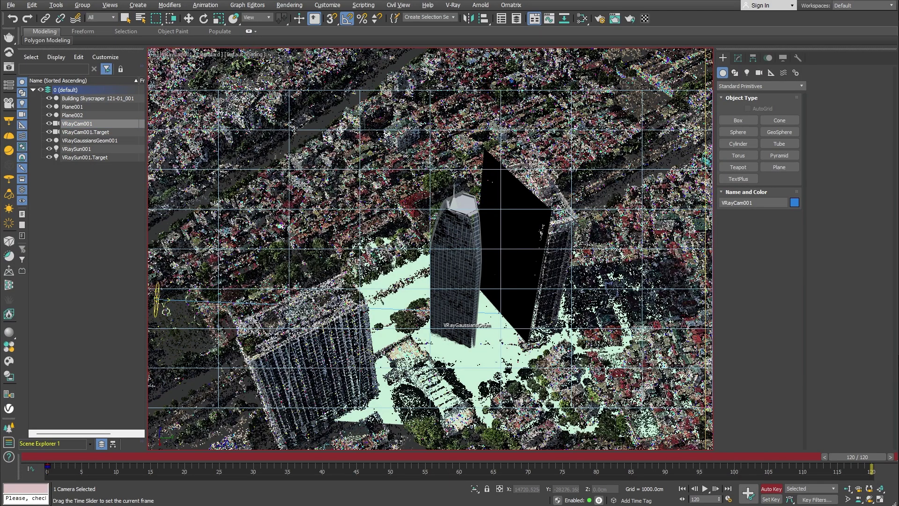
middle_click_drag(519, 282, 517, 264, "alt")
key("a")
left_click(772, 488)
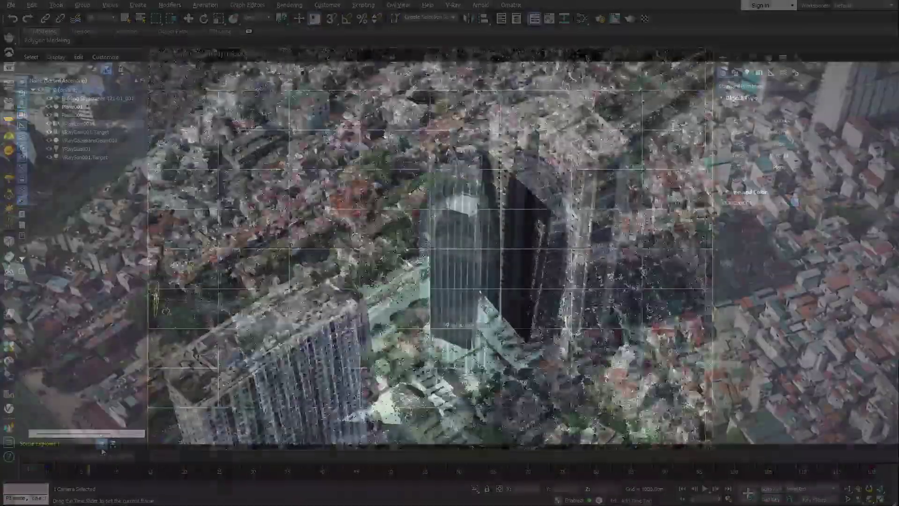